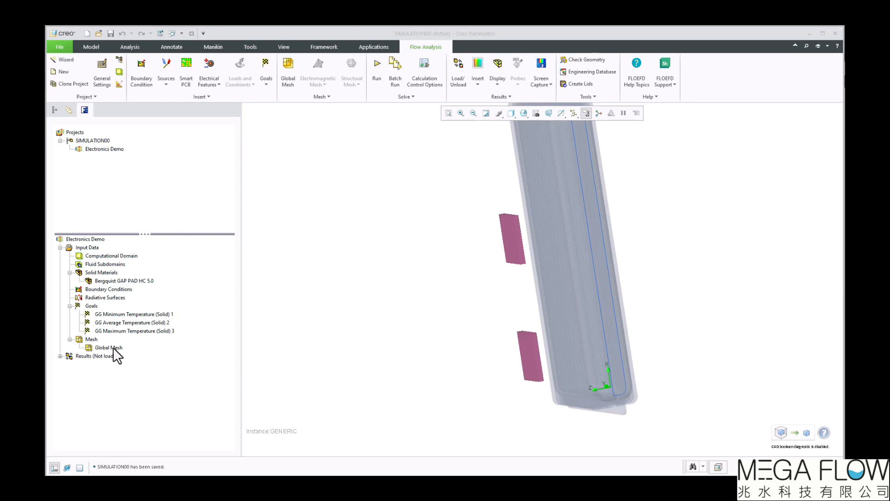
Open the global mesh definition for editing and turn on the basic mesh display.
{"action": "right_click", "coordinate": [115, 348]}
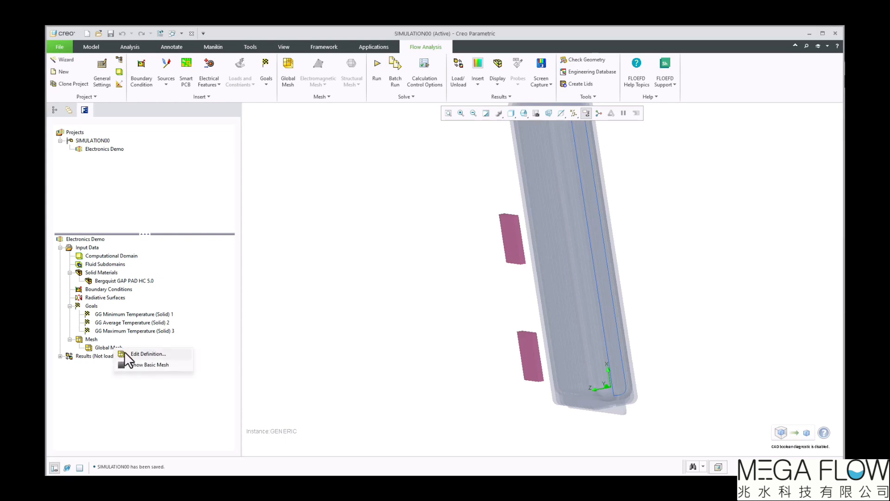
{"action": "left_click", "coordinate": [139, 354]}
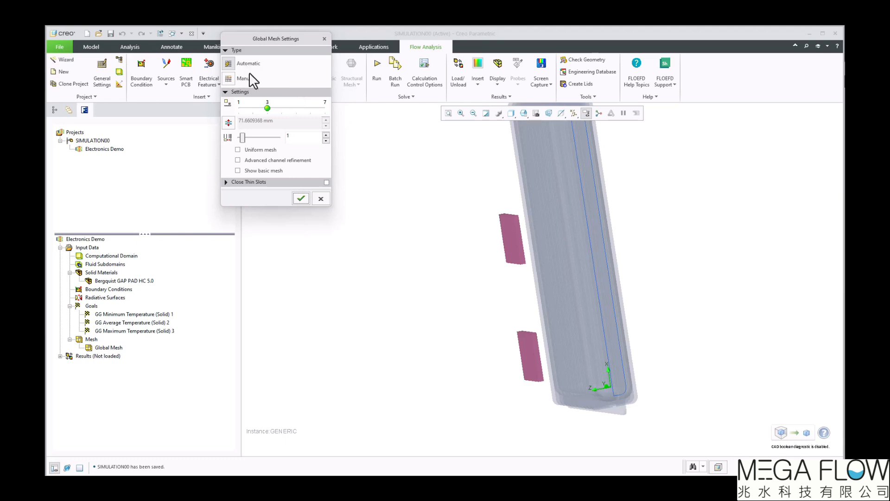
{"action": "left_click", "coordinate": [238, 171]}
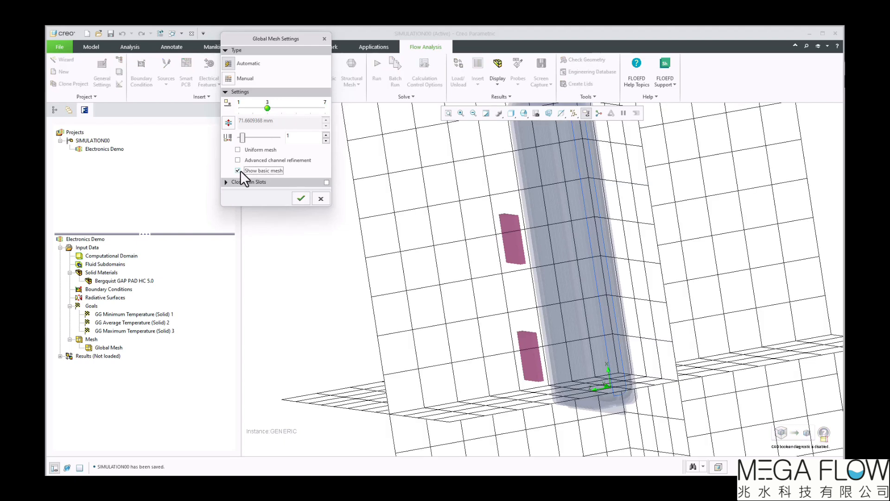
{"action": "mouse_move", "coordinate": [268, 107]}
{"action": "left_mouse_down"}
{"action": "mouse_move", "coordinate": [324, 106]}
{"action": "mouse_move", "coordinate": [274, 108]}
{"action": "left_mouse_up"}
{"action": "left_click", "coordinate": [231, 124]}
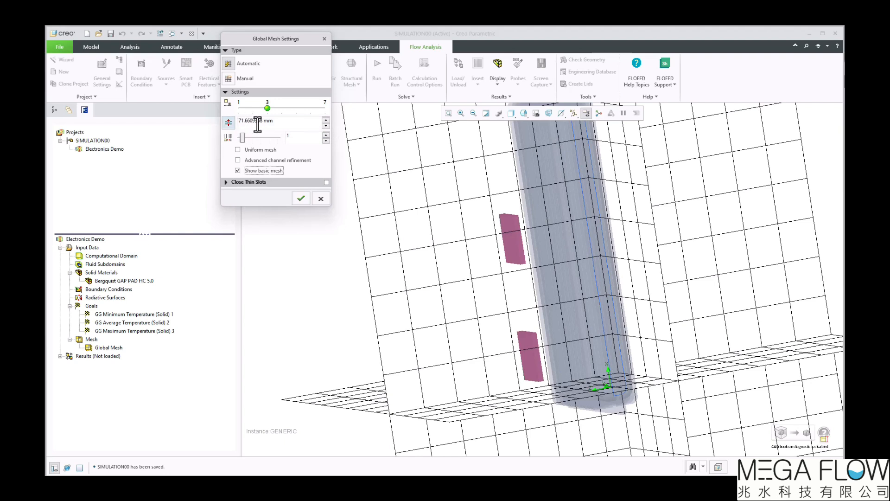
{"action": "left_click_drag", "start_coordinate": [288, 121], "coordinate": [218, 119]}
{"action": "left_click", "coordinate": [227, 121]}
Raise the automatic global mesh level to 4 and apply the mesh settings.
{"action": "right_click_drag", "start_coordinate": [316, 261], "coordinate": [342, 258]}
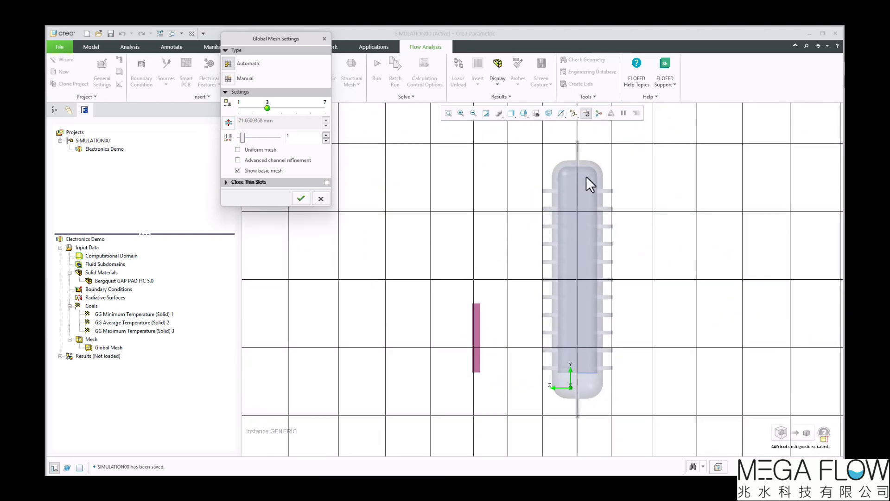
{"action": "scroll", "coordinate": [598, 171], "scroll_direction": "up", "scroll_amount": 3}
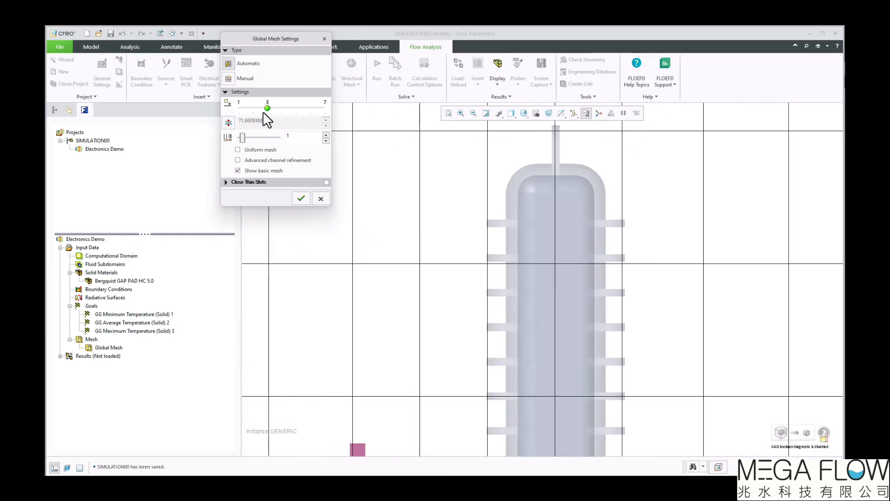
{"action": "mouse_move", "coordinate": [267, 110]}
{"action": "left_mouse_down"}
{"action": "mouse_move", "coordinate": [293, 109]}
{"action": "mouse_move", "coordinate": [282, 109]}
{"action": "left_mouse_up"}
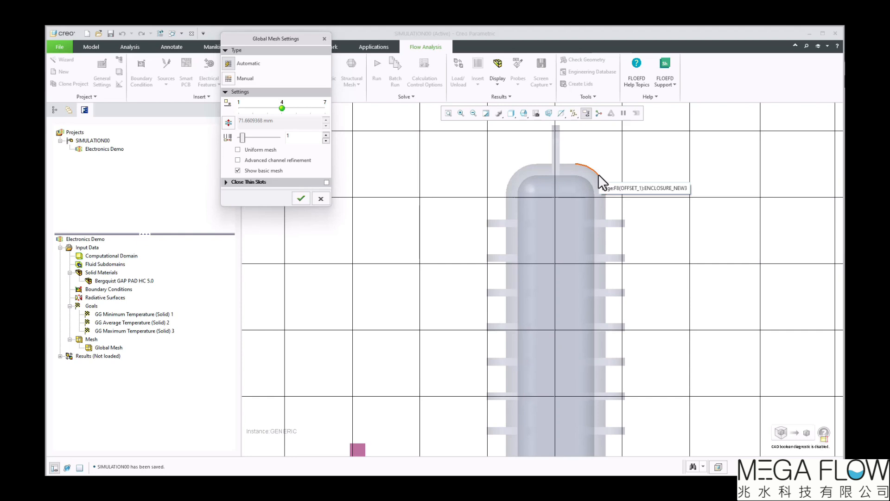
{"action": "scroll", "coordinate": [598, 175], "scroll_direction": "down", "scroll_amount": 3}
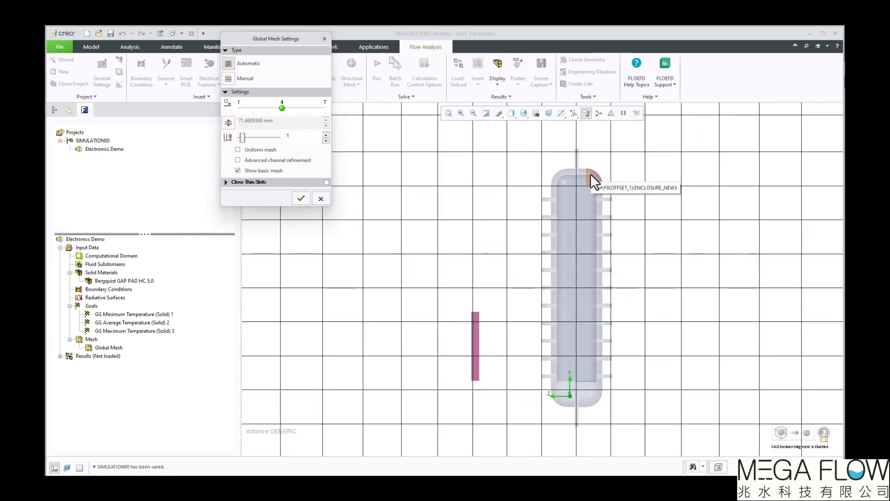
{"action": "left_click", "coordinate": [301, 198]}
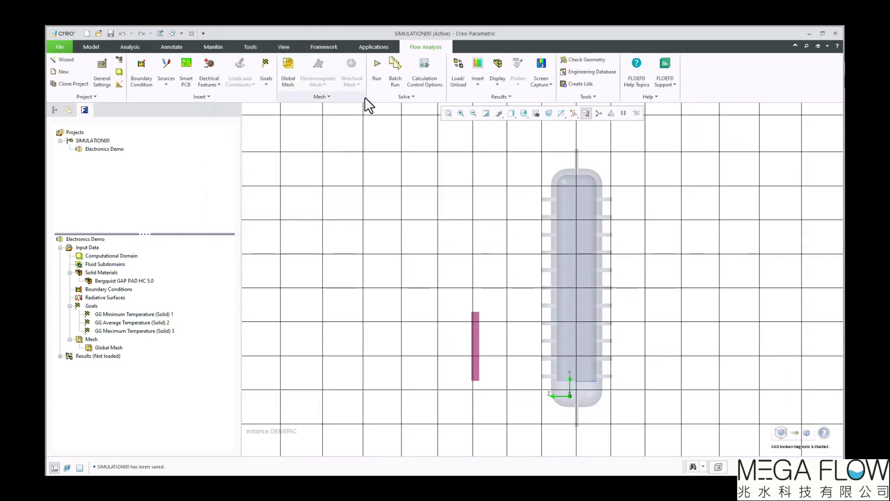
Run mesh generation only, with solving turned off and all cores of this computer in use, and close the mesh monitor.
{"action": "left_click", "coordinate": [374, 69]}
{"action": "left_click", "coordinate": [360, 223]}
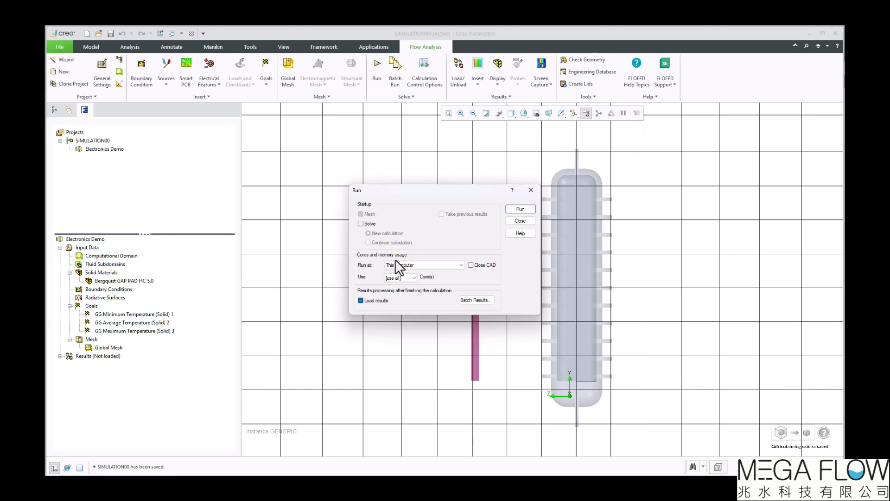
{"action": "left_click", "coordinate": [416, 277]}
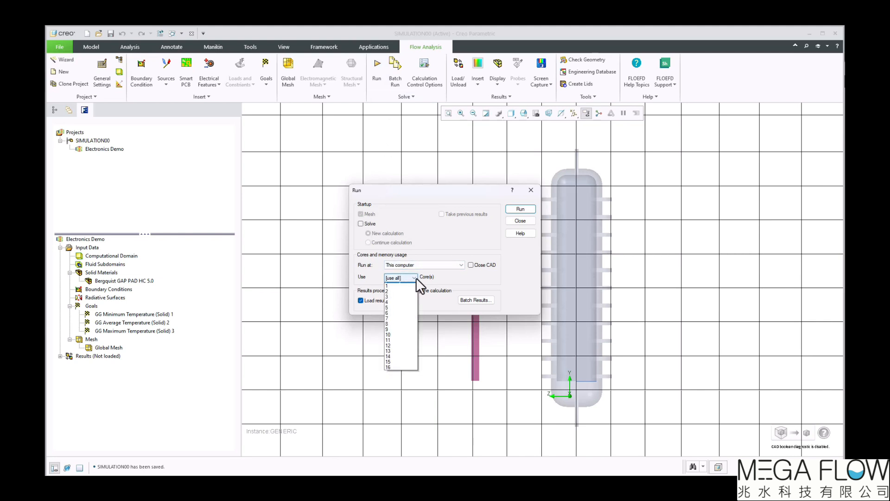
{"action": "left_click", "coordinate": [415, 278]}
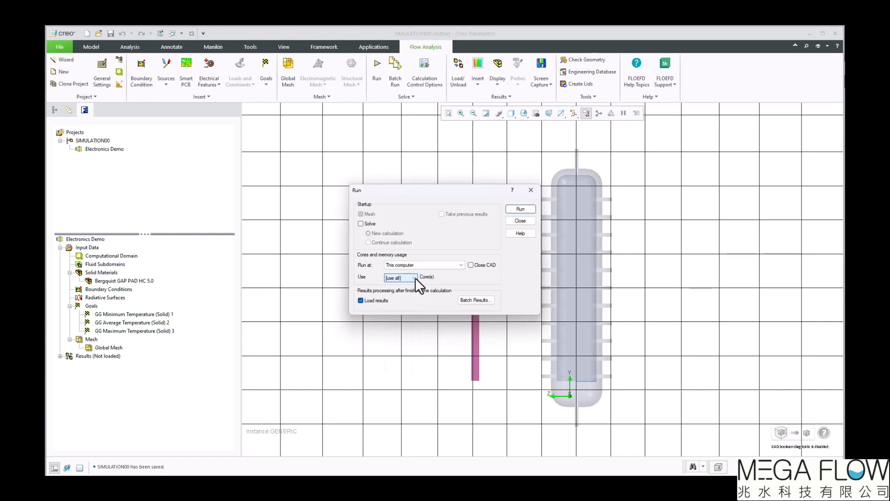
{"action": "left_click", "coordinate": [521, 209]}
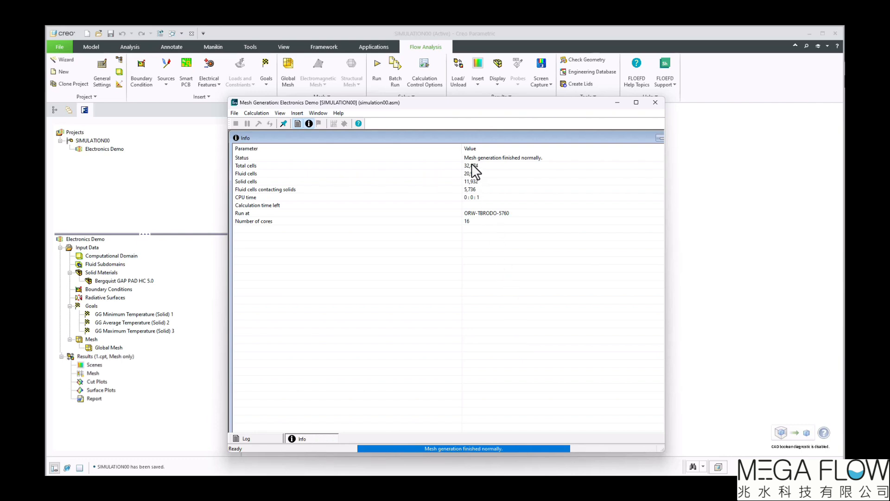
{"action": "left_click", "coordinate": [656, 102]}
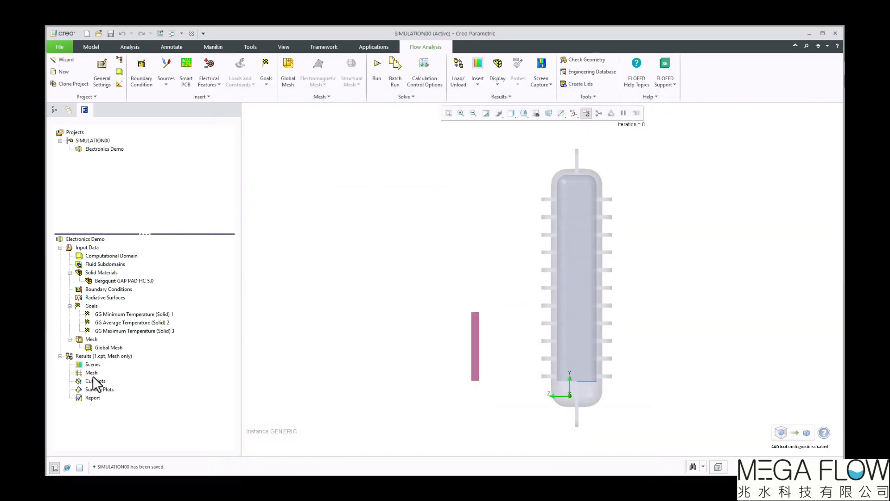
Create a mesh surface plot on all faces with the face colour set to Fixed Color.
{"action": "right_click", "coordinate": [96, 388]}
{"action": "left_click", "coordinate": [108, 393]}
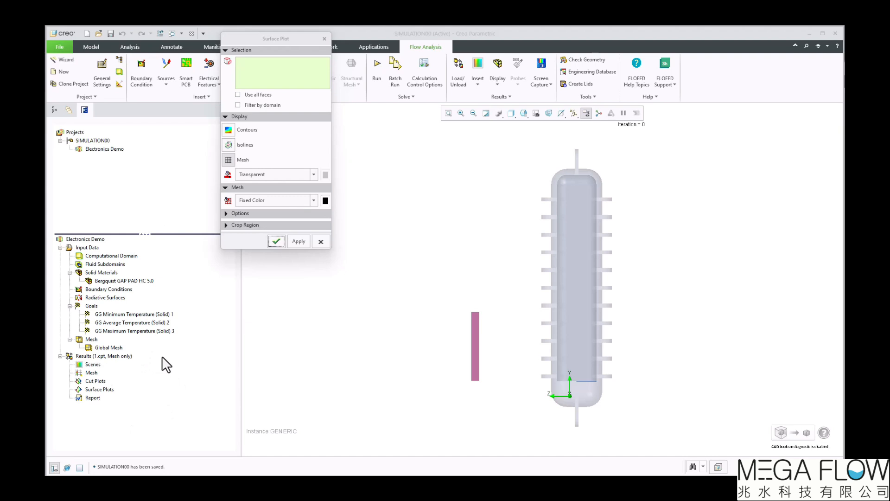
{"action": "left_click", "coordinate": [247, 94]}
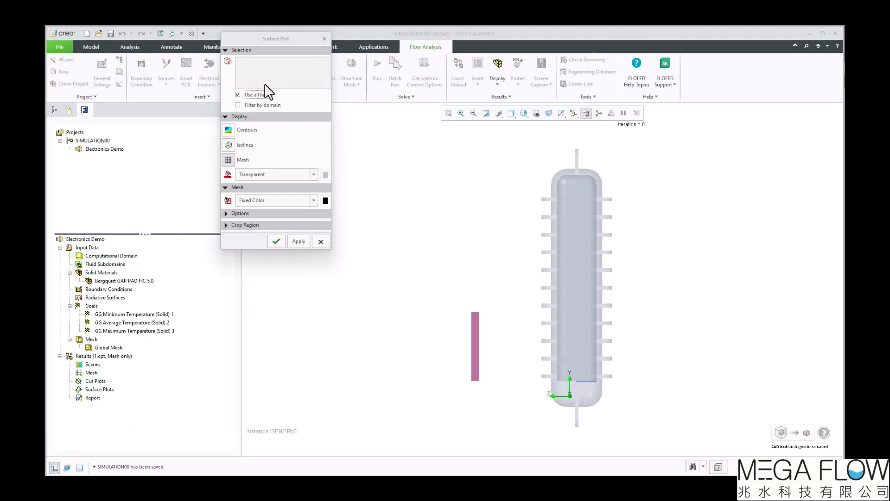
{"action": "left_click", "coordinate": [296, 176]}
{"action": "left_click", "coordinate": [301, 183]}
{"action": "left_click", "coordinate": [225, 213]}
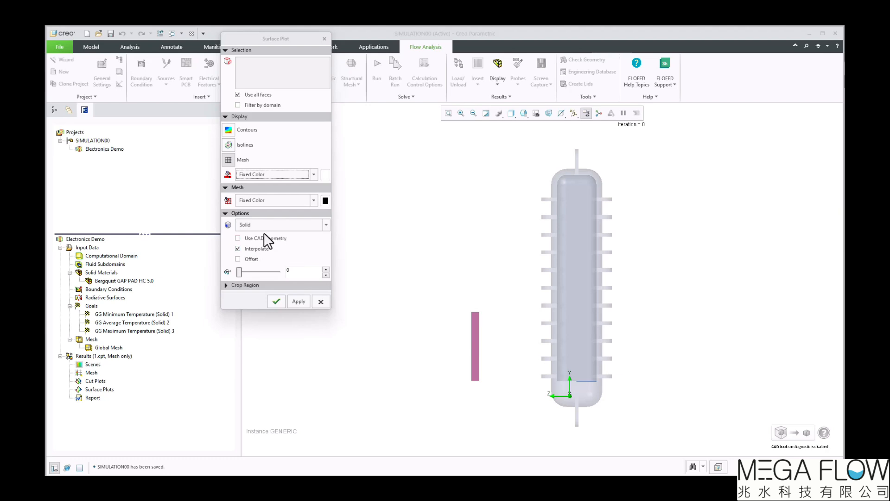
{"action": "left_click", "coordinate": [277, 302]}
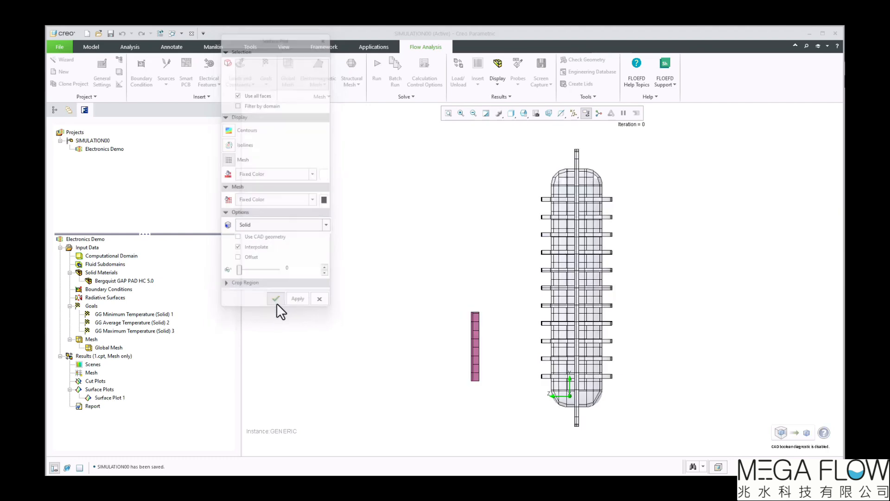
Hide the CAD model geometry and examine the surface mesh on the rounded enclosure, its fins and the small blocks.
{"action": "left_click", "coordinate": [495, 65]}
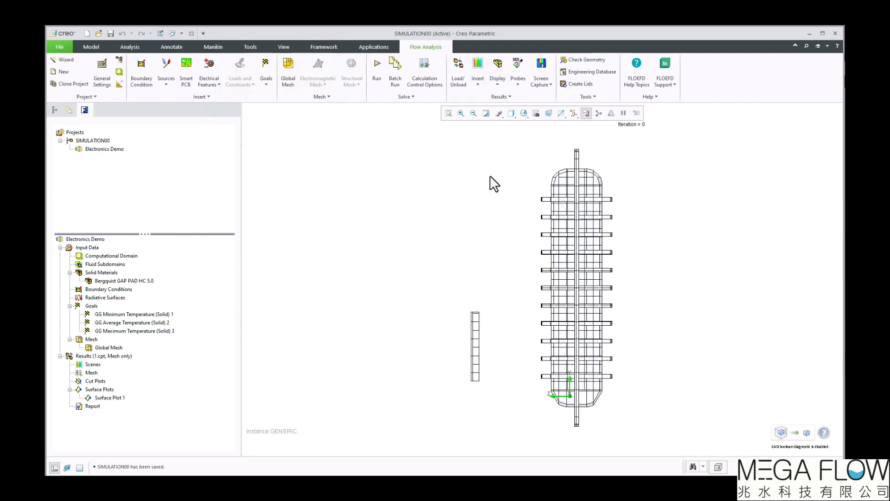
{"action": "middle_click_drag", "start_coordinate": [480, 214], "coordinate": [480, 217]}
{"action": "left_click", "coordinate": [511, 221]}
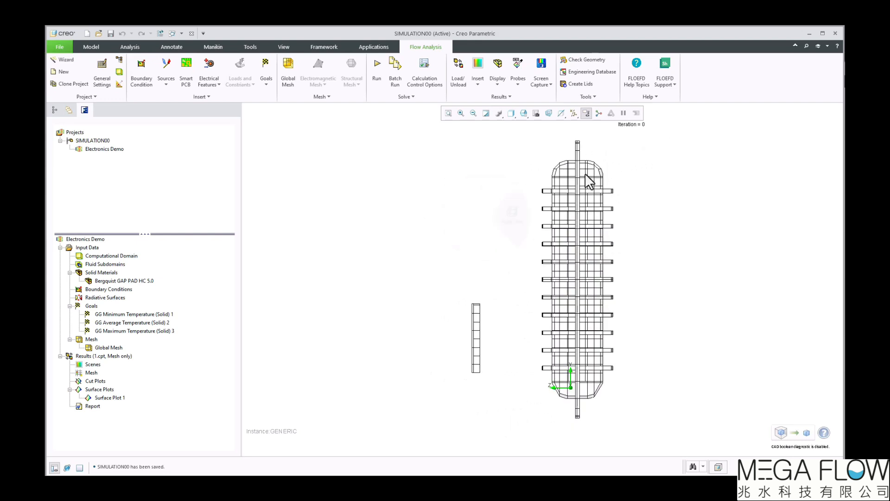
{"action": "scroll", "coordinate": [552, 143], "scroll_direction": "down", "scroll_amount": 6}
{"action": "scroll", "coordinate": [609, 210], "scroll_direction": "down", "scroll_amount": 1}
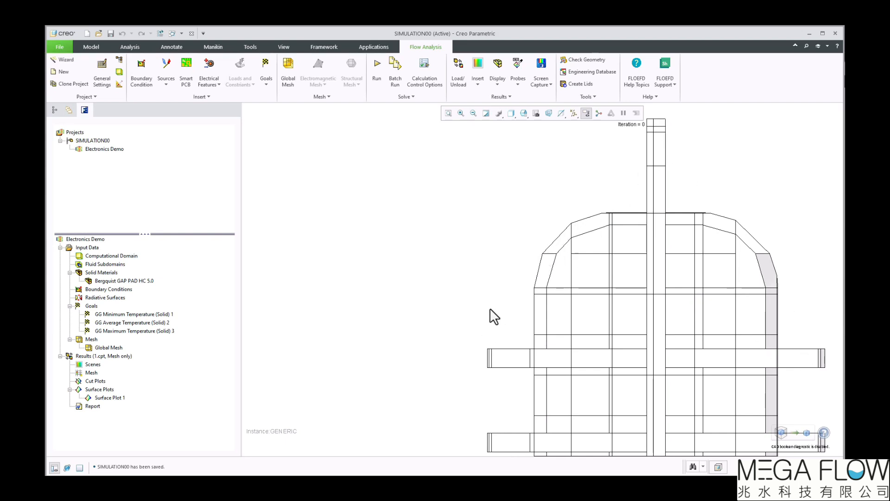
{"action": "mouse_move", "coordinate": [489, 307]}
{"action": "middle_mouse_down"}
{"action": "mouse_move", "coordinate": [510, 279]}
{"action": "mouse_move", "coordinate": [578, 280]}
{"action": "mouse_move", "coordinate": [489, 308]}
{"action": "mouse_move", "coordinate": [546, 272]}
{"action": "mouse_move", "coordinate": [627, 277]}
{"action": "middle_mouse_up"}
{"action": "scroll", "coordinate": [490, 307], "scroll_direction": "up", "scroll_amount": 3}
{"action": "middle_click_drag", "start_coordinate": [491, 314], "coordinate": [481, 312]}
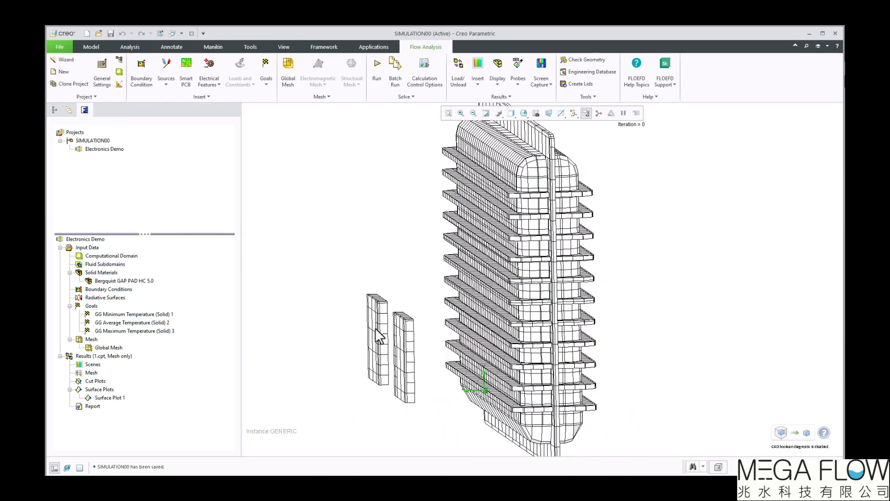
Hide the mesh surface plot and display the CAD model geometry again.
{"action": "right_click", "coordinate": [122, 398]}
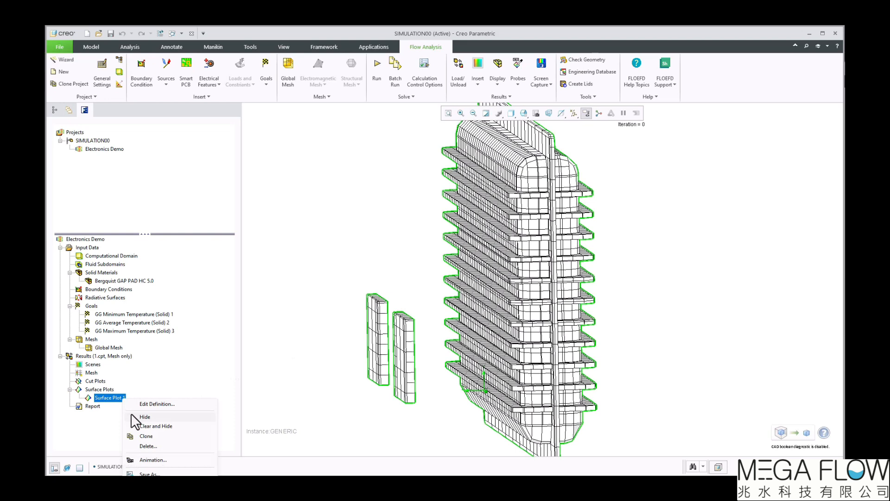
{"action": "left_click", "coordinate": [132, 415]}
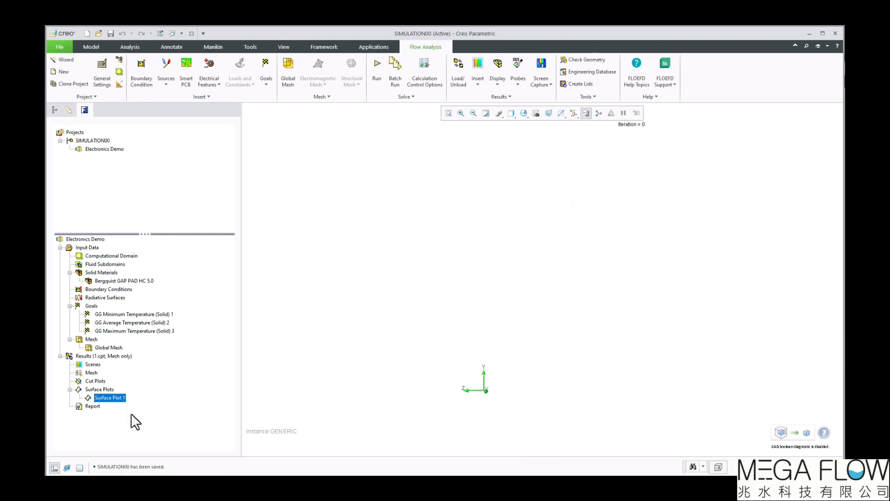
{"action": "left_click", "coordinate": [498, 63]}
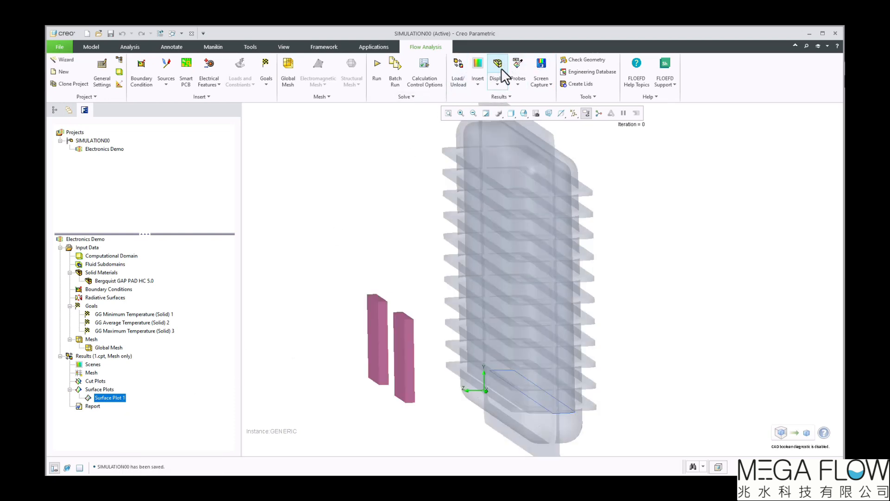
Reopen the global mesh definition and switch the mesh type to Manual.
{"action": "right_click", "coordinate": [116, 353]}
{"action": "left_click", "coordinate": [132, 353]}
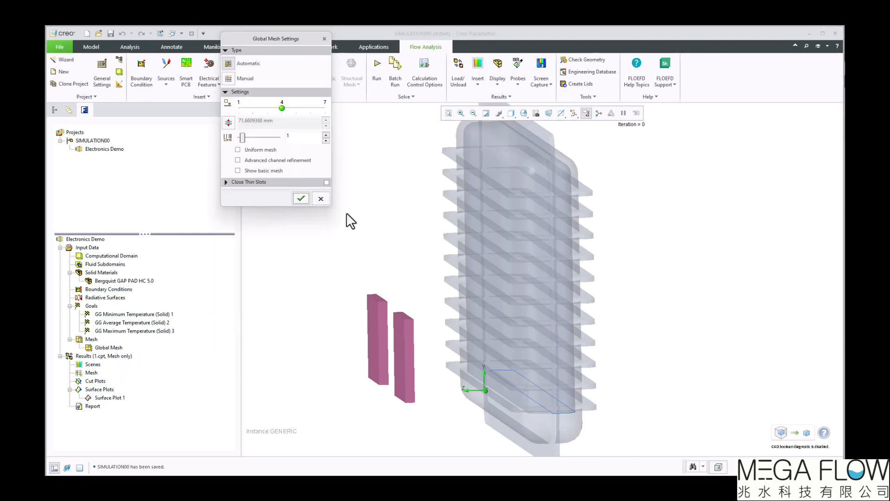
{"action": "left_click", "coordinate": [228, 80]}
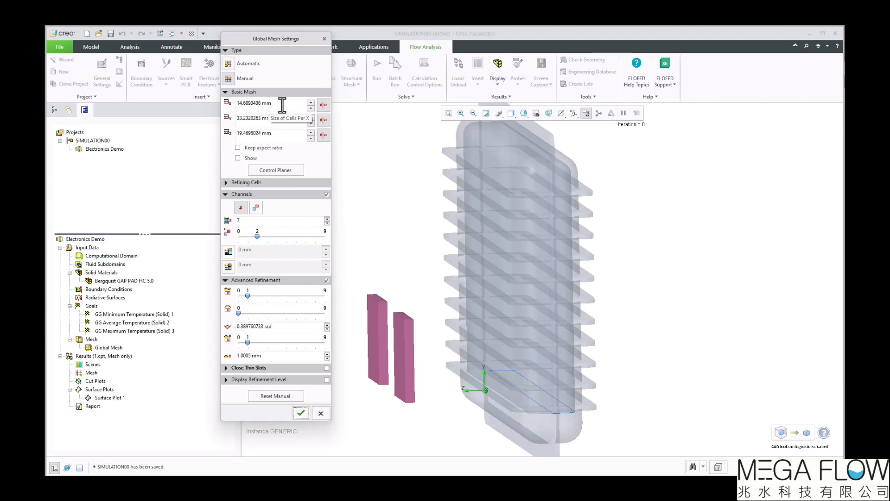
{"action": "left_click", "coordinate": [324, 105]}
{"action": "left_click_drag", "start_coordinate": [280, 107], "coordinate": [182, 104]}
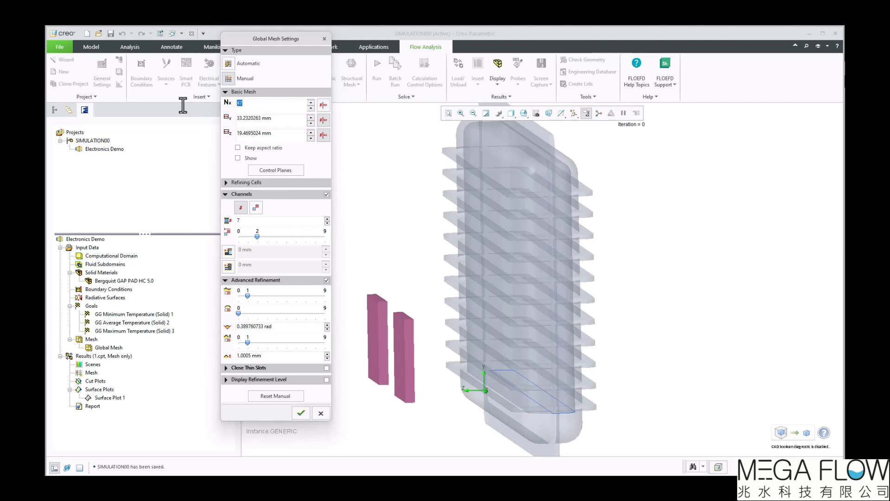
{"action": "left_click", "coordinate": [255, 105]}
{"action": "left_click_drag", "start_coordinate": [255, 105], "coordinate": [220, 103]}
{"action": "left_click", "coordinate": [323, 104]}
Set the basic mesh cell size to 10 mm in X, Y and Z.
{"action": "left_click_drag", "start_coordinate": [274, 103], "coordinate": [218, 109]}
{"action": "type", "text": "10"}
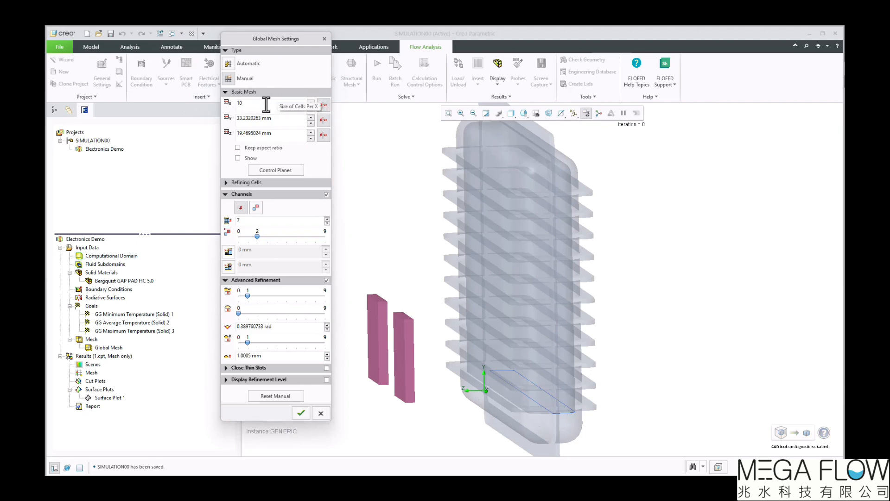
{"action": "key", "text": "Tab"}
{"action": "type", "text": "10"}
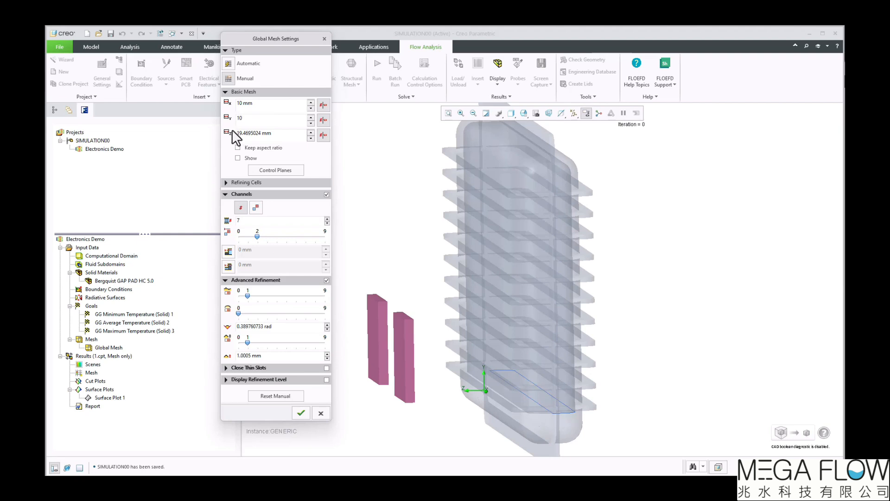
{"action": "key", "text": "Tab"}
{"action": "type", "text": "10"}
{"action": "left_click", "coordinate": [281, 120]}
Turn off channel refinement and advanced refinement for the global mesh.
{"action": "left_click", "coordinate": [325, 195]}
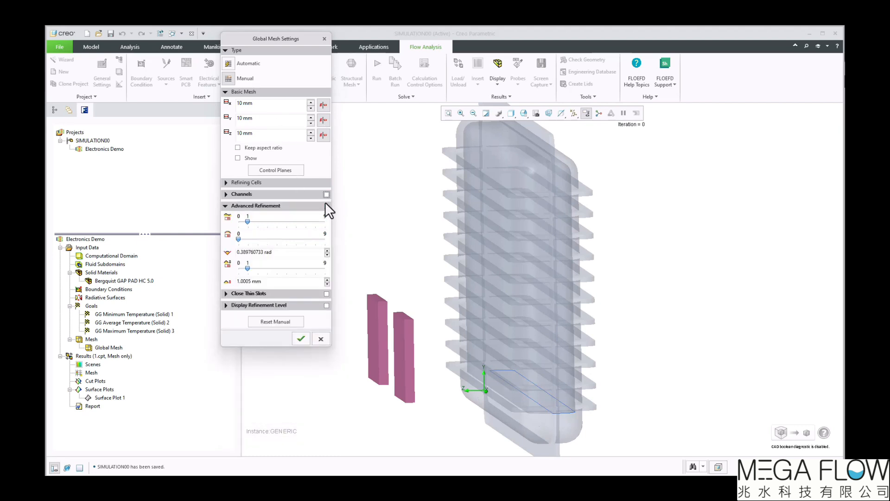
{"action": "left_click", "coordinate": [326, 205]}
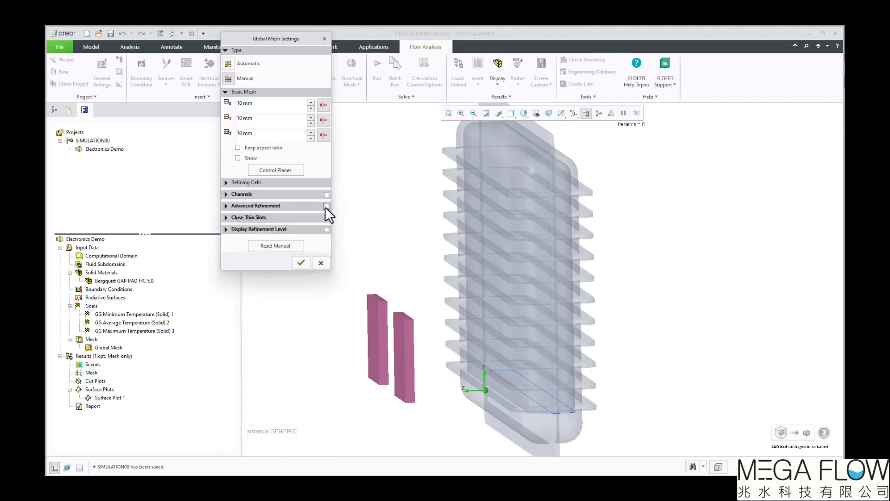
Expand the refining cells settings and examine the refinement levels for fluid, solid and fluid/solid boundary cells.
{"action": "left_click", "coordinate": [225, 182]}
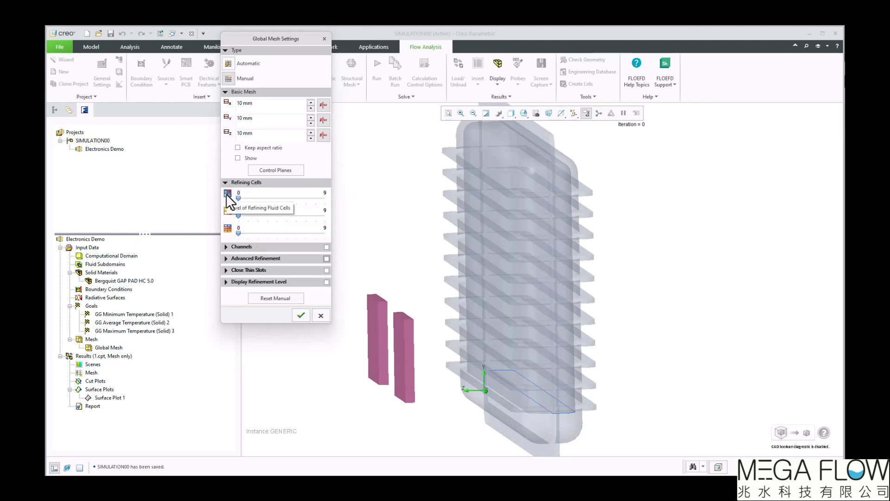
{"action": "mouse_move", "coordinate": [239, 198]}
{"action": "left_mouse_down"}
{"action": "mouse_move", "coordinate": [316, 197]}
{"action": "mouse_move", "coordinate": [241, 201]}
{"action": "left_mouse_up"}
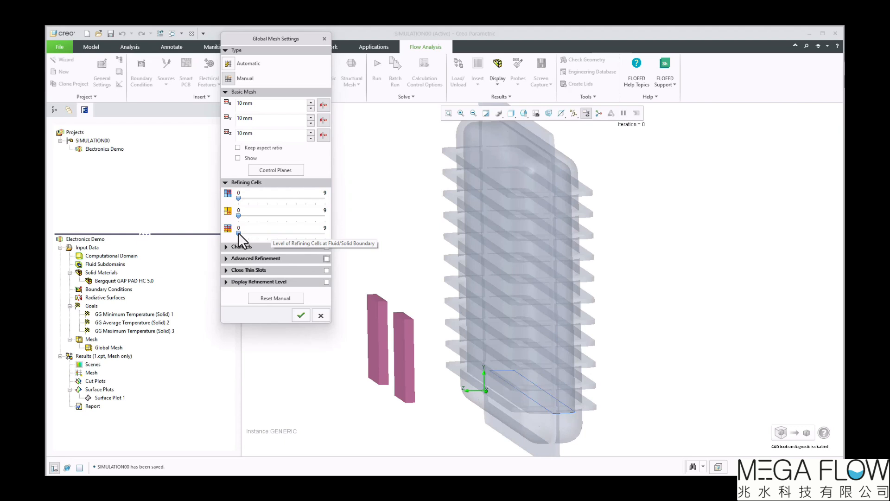
{"action": "left_click_drag", "start_coordinate": [238, 233], "coordinate": [287, 233]}
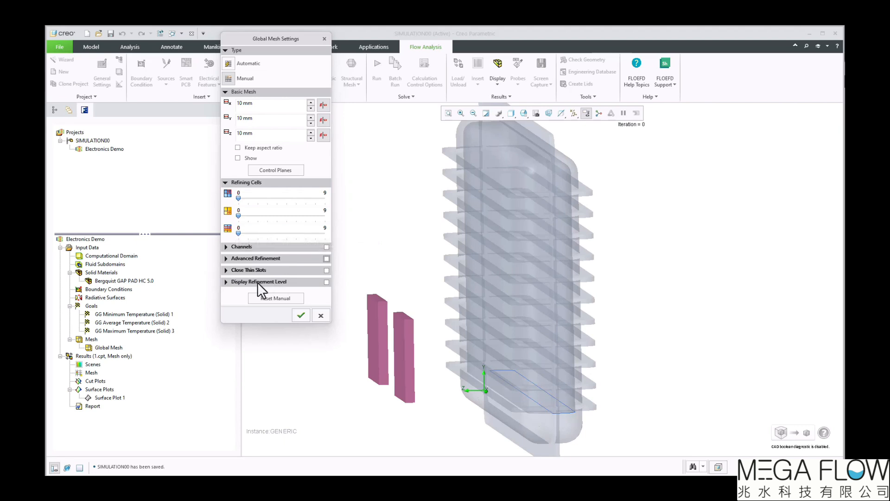
Turn on the refinement level display at level 0 and inspect the basic mesh grid against the finned housing.
{"action": "left_click", "coordinate": [326, 282]}
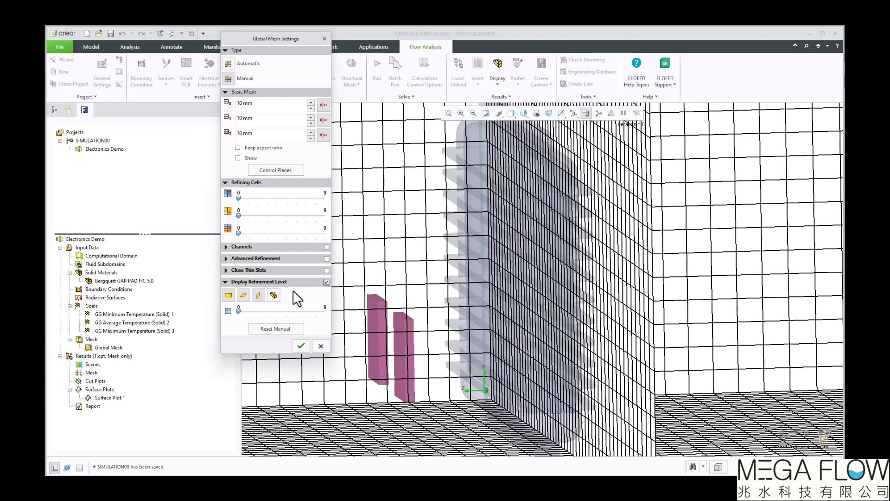
{"action": "right_click", "coordinate": [411, 304]}
{"action": "left_click", "coordinate": [436, 305]}
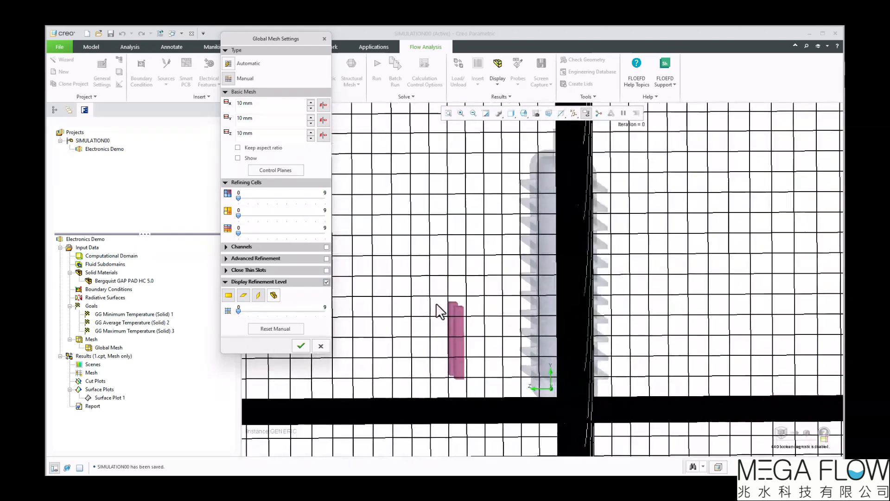
{"action": "scroll", "coordinate": [591, 164], "scroll_direction": "up", "scroll_amount": 5}
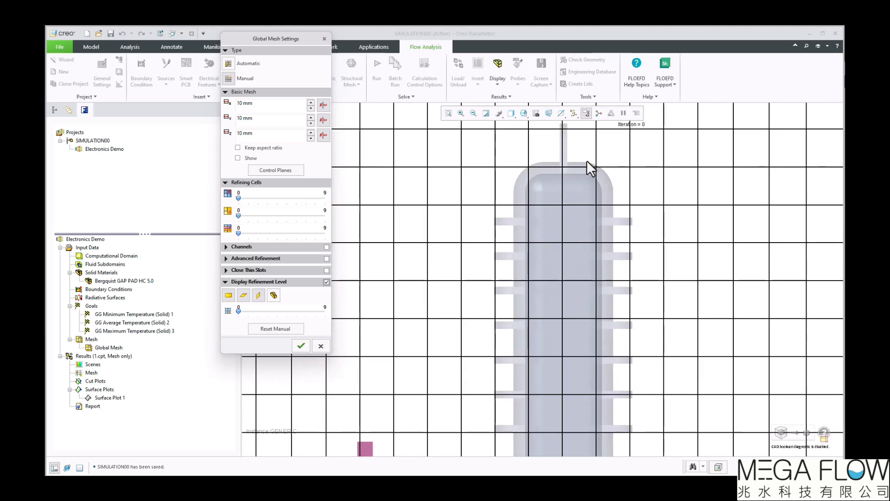
{"action": "scroll", "coordinate": [566, 158], "scroll_direction": "up", "scroll_amount": 4}
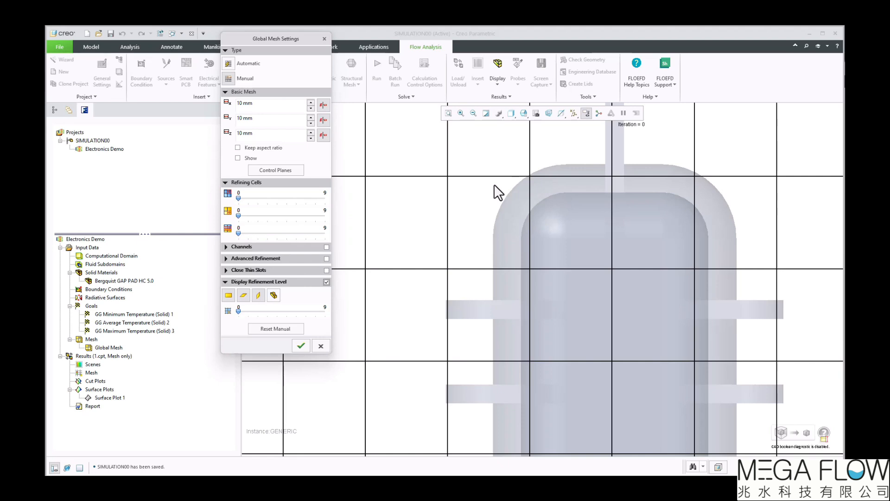
Preview the grid at refinement levels 1, 2 and 3 on the housing, and turn the refinement level display off.
{"action": "left_click", "coordinate": [249, 314]}
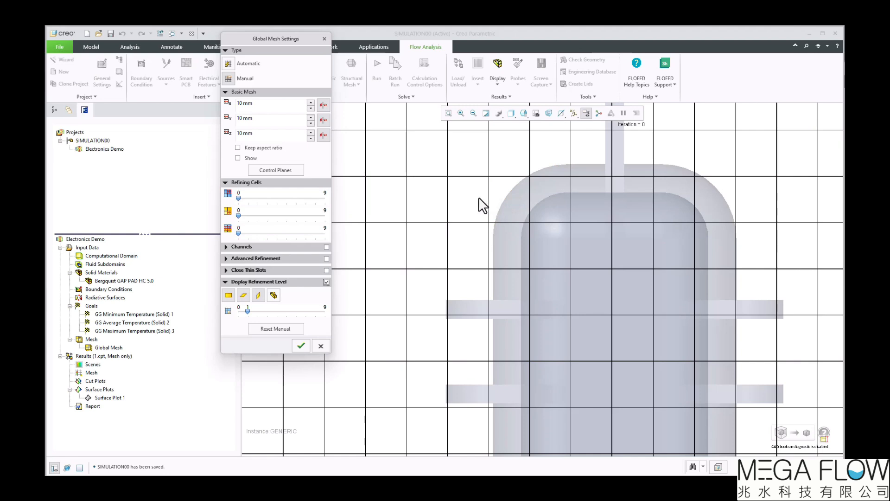
{"action": "scroll", "coordinate": [478, 197], "scroll_direction": "down", "scroll_amount": 3}
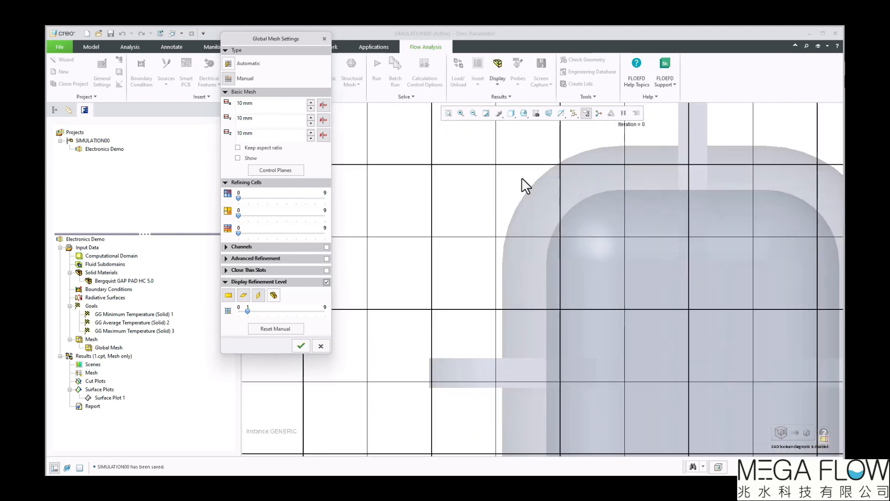
{"action": "left_click", "coordinate": [257, 312]}
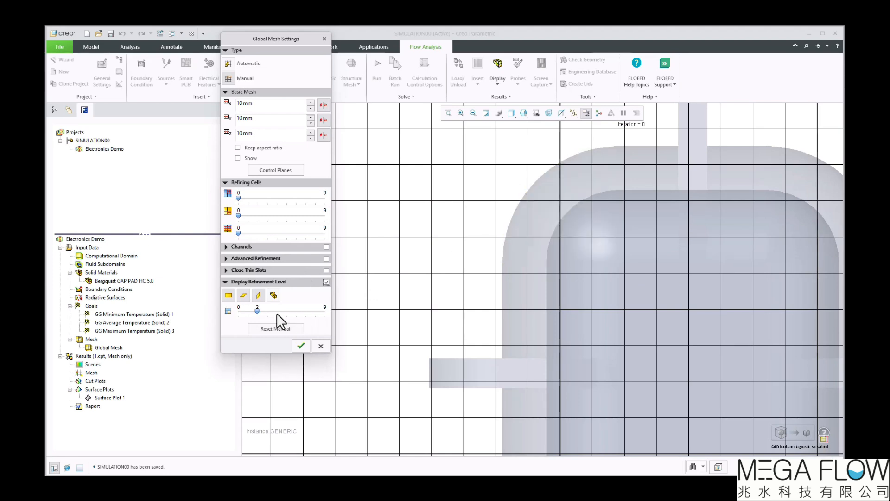
{"action": "mouse_move", "coordinate": [260, 311]}
{"action": "left_mouse_down"}
{"action": "mouse_move", "coordinate": [299, 313]}
{"action": "mouse_move", "coordinate": [266, 313]}
{"action": "left_mouse_up"}
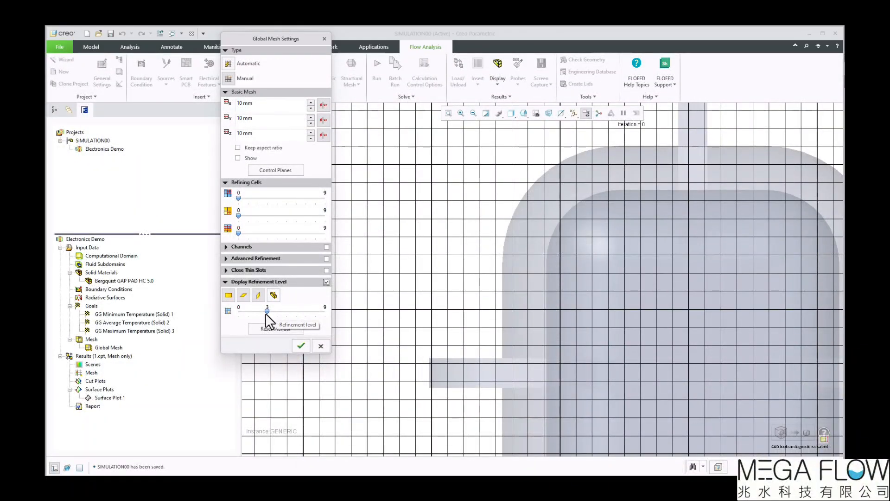
{"action": "mouse_move", "coordinate": [265, 313]}
{"action": "left_mouse_down"}
{"action": "mouse_move", "coordinate": [258, 312]}
{"action": "mouse_move", "coordinate": [280, 310]}
{"action": "mouse_move", "coordinate": [250, 313]}
{"action": "mouse_move", "coordinate": [268, 310]}
{"action": "left_mouse_up"}
{"action": "left_click_drag", "start_coordinate": [238, 213], "coordinate": [243, 215]}
{"action": "left_click_drag", "start_coordinate": [267, 310], "coordinate": [235, 310]}
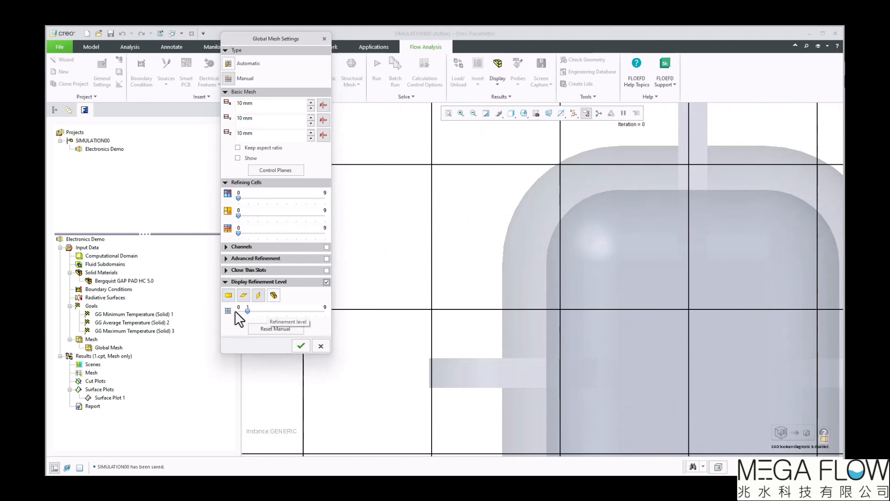
{"action": "left_click", "coordinate": [327, 281]}
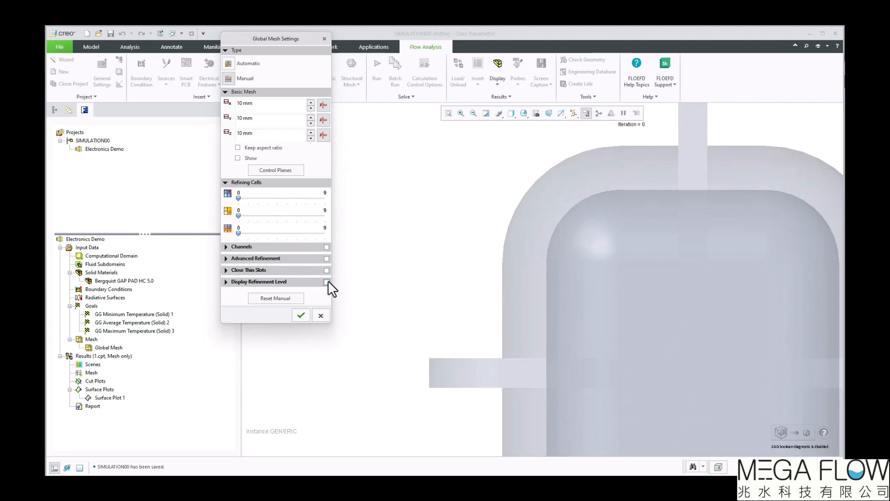
Review the channel and advanced refinement options, switch both off again and accept the manual global mesh settings.
{"action": "left_click", "coordinate": [326, 246]}
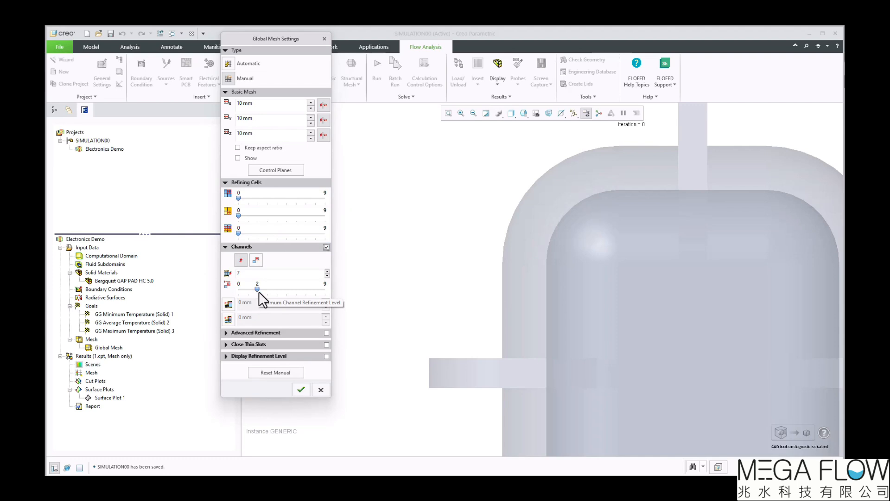
{"action": "left_click", "coordinate": [325, 333]}
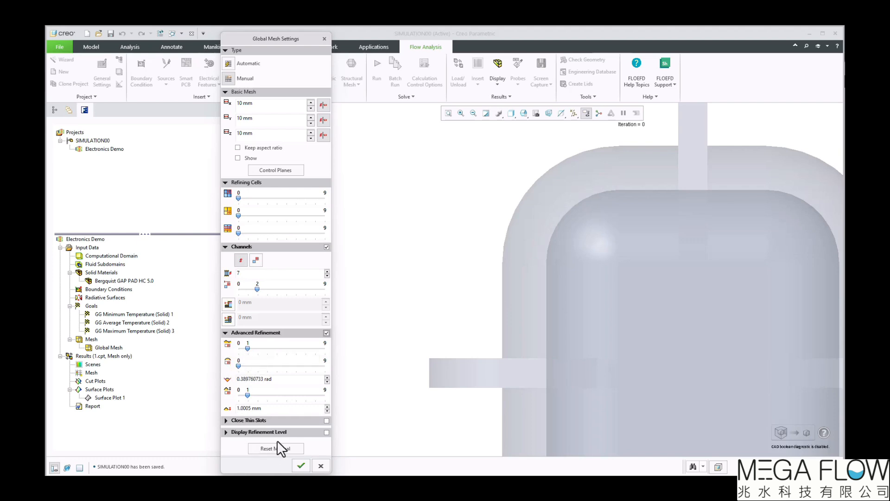
{"action": "left_click", "coordinate": [327, 332]}
{"action": "left_click", "coordinate": [325, 246]}
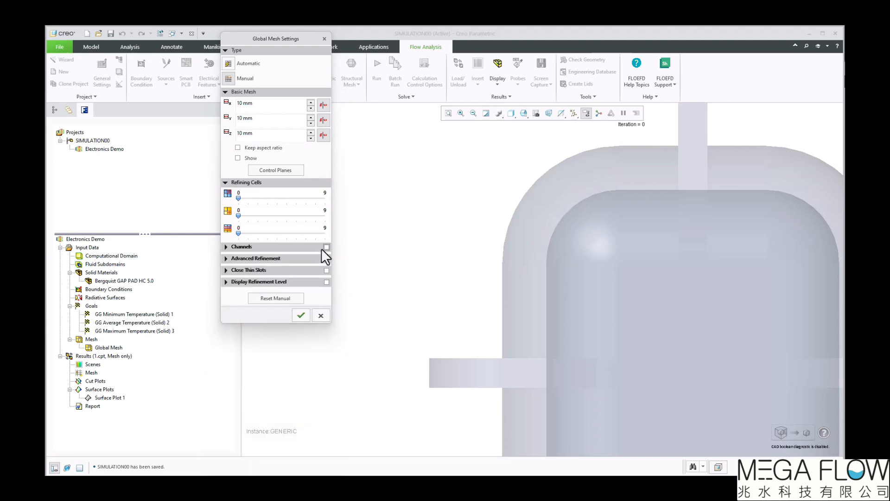
{"action": "left_click", "coordinate": [302, 316]}
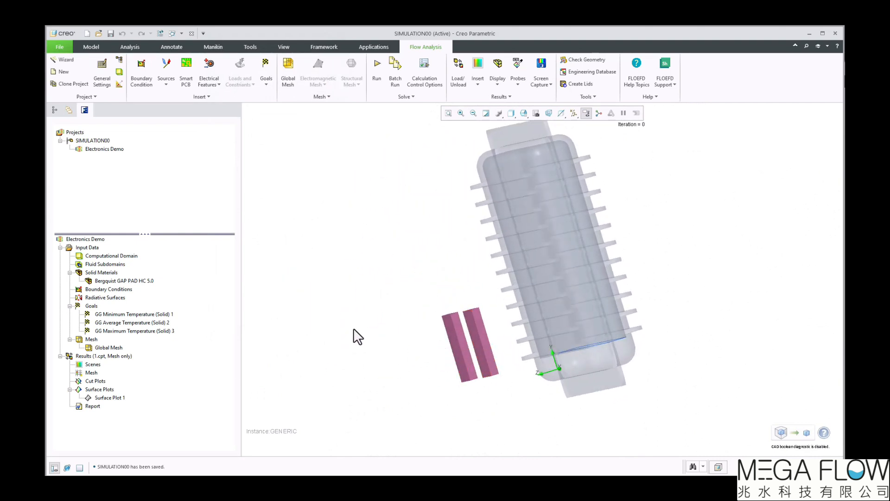
Start a new local mesh under the project's mesh definition.
{"action": "right_click", "coordinate": [93, 339]}
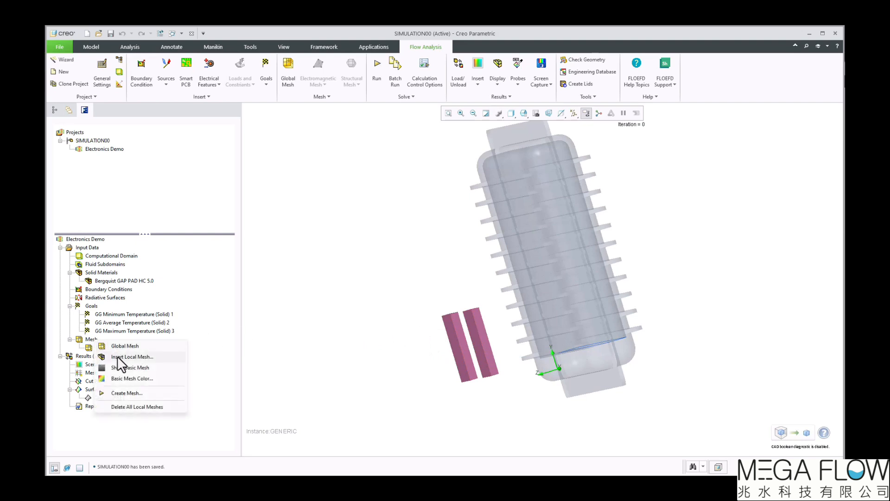
{"action": "left_click", "coordinate": [125, 357]}
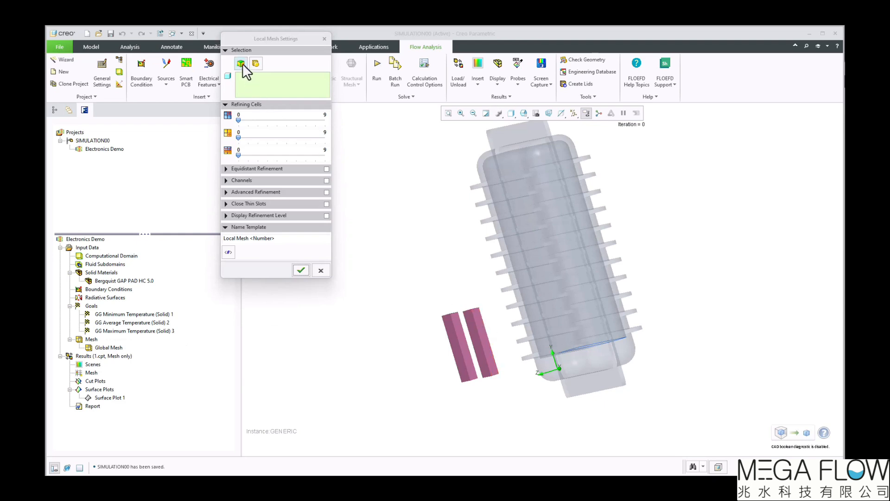
{"action": "left_click", "coordinate": [259, 65]}
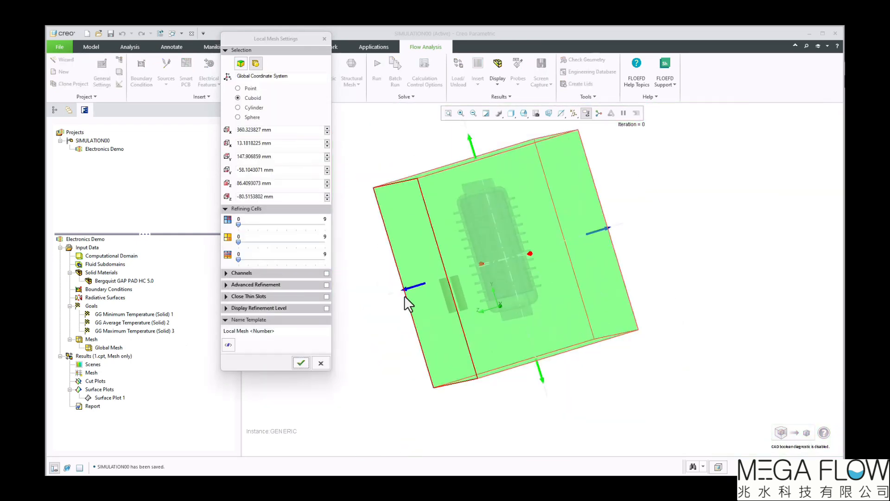
{"action": "mouse_move", "coordinate": [404, 291]}
{"action": "left_mouse_down"}
{"action": "mouse_move", "coordinate": [457, 276]}
{"action": "mouse_move", "coordinate": [396, 288]}
{"action": "left_mouse_up"}
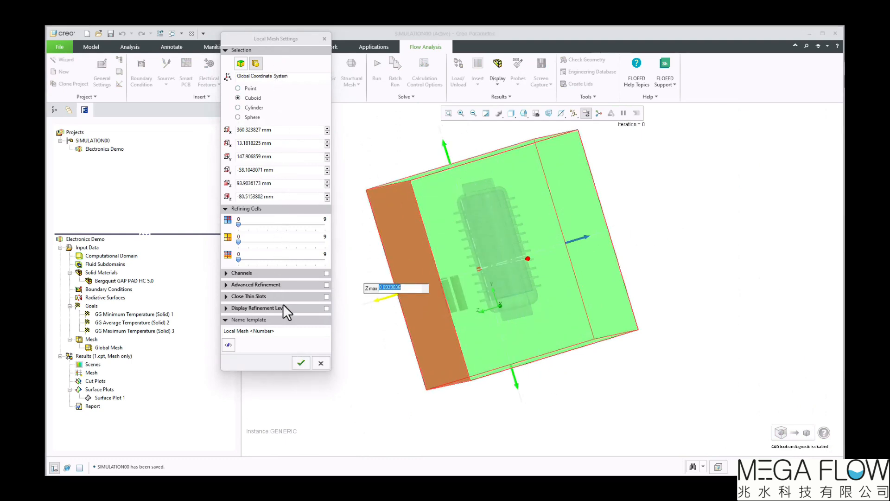
{"action": "left_click", "coordinate": [240, 64]}
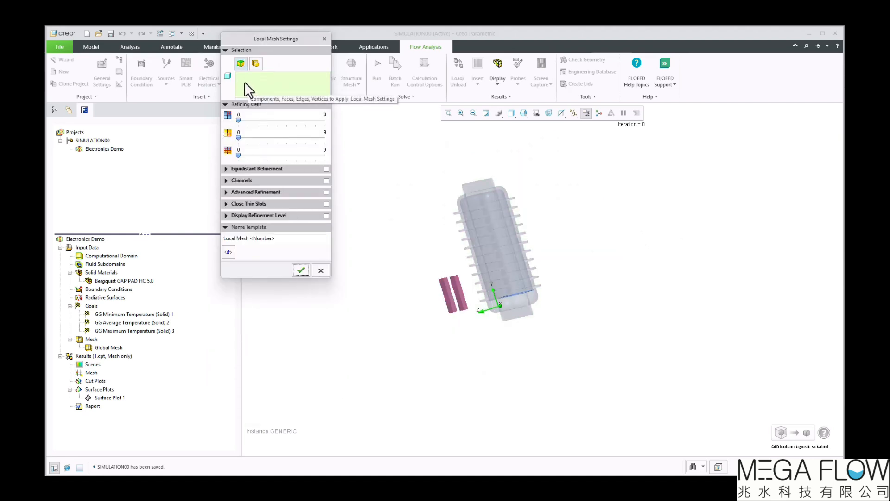
Apply the local mesh to the Bergquist GAP PAD HC 5.0 components and set the solid cell refinement level to 3.
{"action": "left_click", "coordinate": [108, 281]}
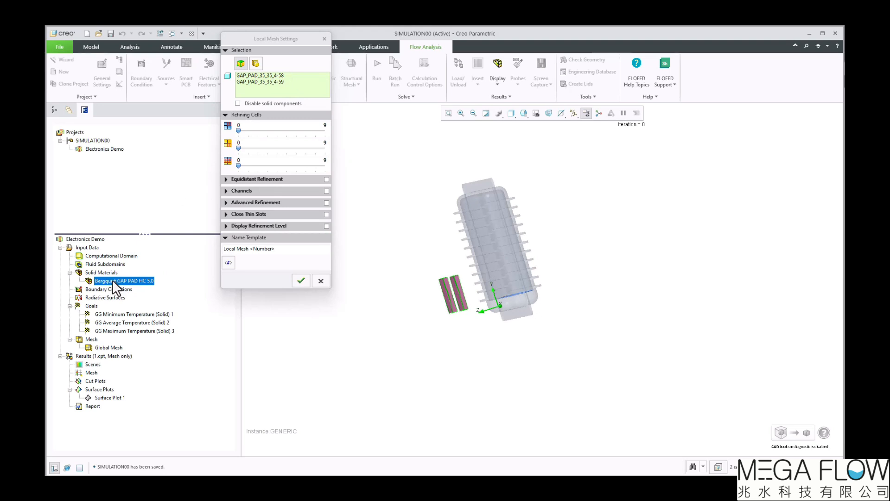
{"action": "left_click", "coordinate": [239, 148]}
{"action": "left_click_drag", "start_coordinate": [258, 149], "coordinate": [263, 151]}
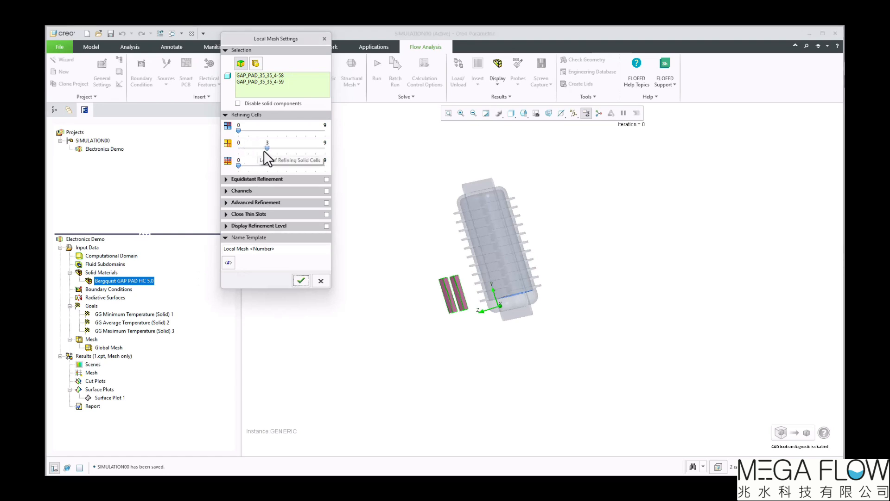
Preview the refinement grid on the gap pads up to level 3, turn the preview off and accept the local mesh.
{"action": "left_click", "coordinate": [325, 226]}
{"action": "middle_click_drag", "start_coordinate": [451, 320], "coordinate": [479, 327]}
{"action": "scroll", "coordinate": [480, 328], "scroll_direction": "down", "scroll_amount": 8}
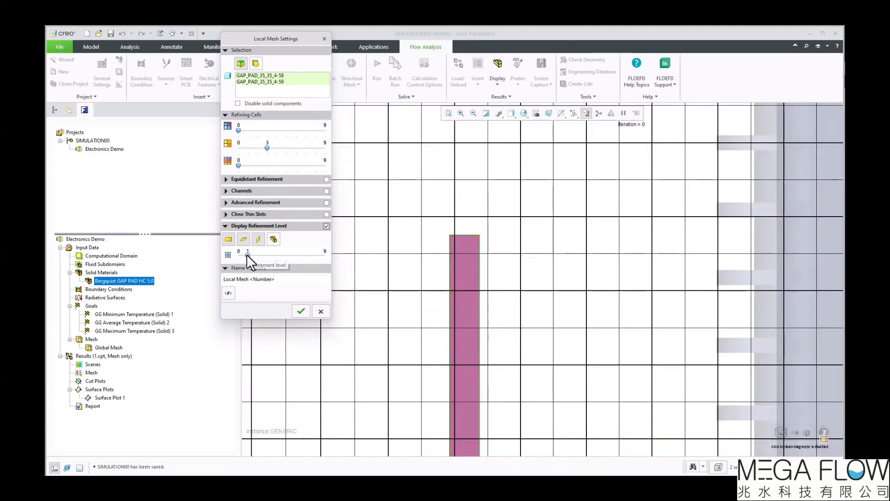
{"action": "left_click_drag", "start_coordinate": [247, 254], "coordinate": [268, 256]}
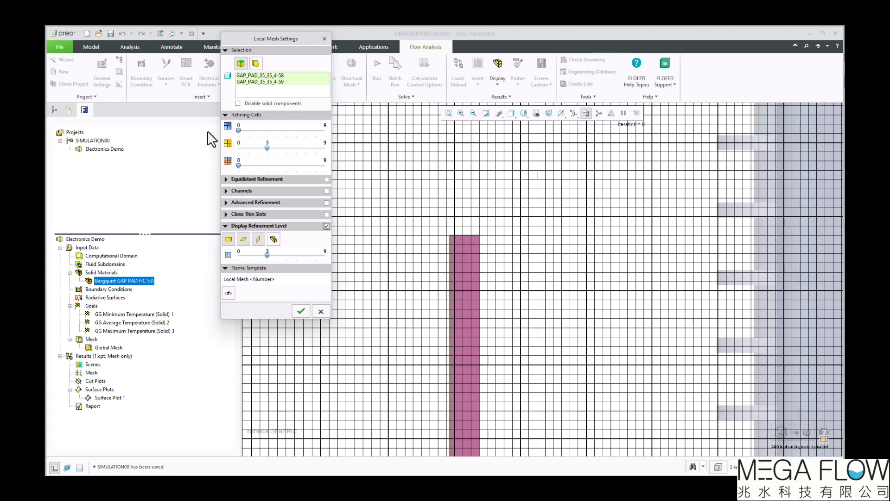
{"action": "left_click", "coordinate": [325, 225]}
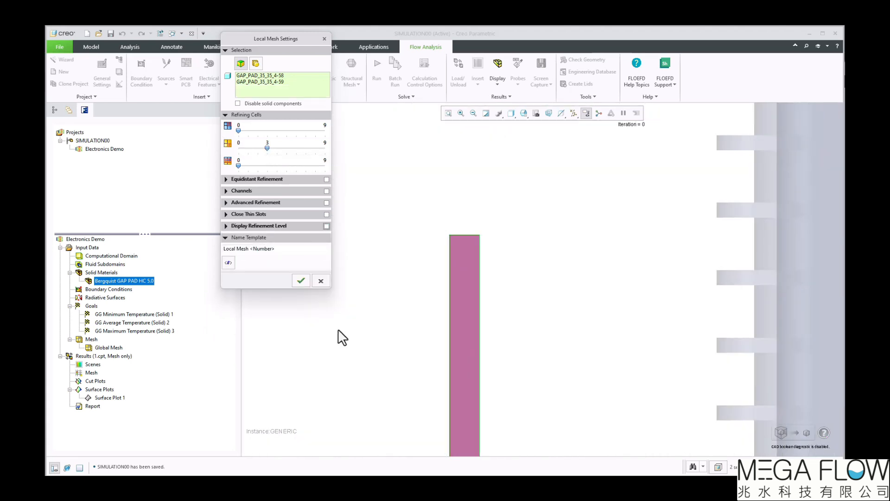
{"action": "left_click", "coordinate": [300, 280]}
Generate the mesh without solving and close the mesh generation monitor once it finishes.
{"action": "left_click", "coordinate": [374, 79]}
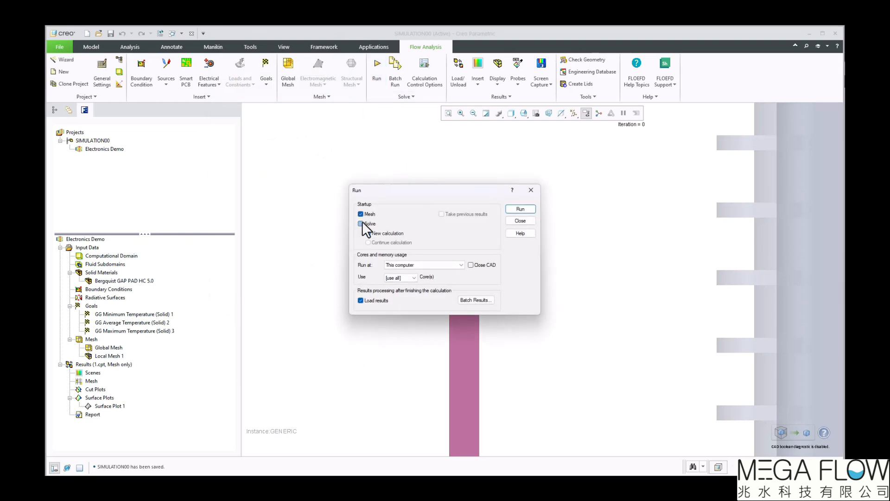
{"action": "left_click", "coordinate": [521, 209]}
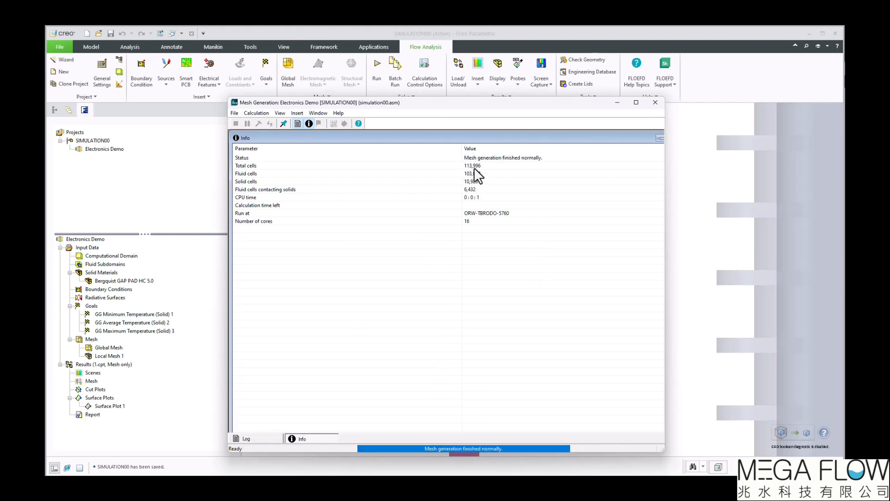
{"action": "left_click", "coordinate": [654, 102]}
Show Surface Plot 1 and inspect the mesh on the gap pads and the finned housing.
{"action": "right_click", "coordinate": [122, 403]}
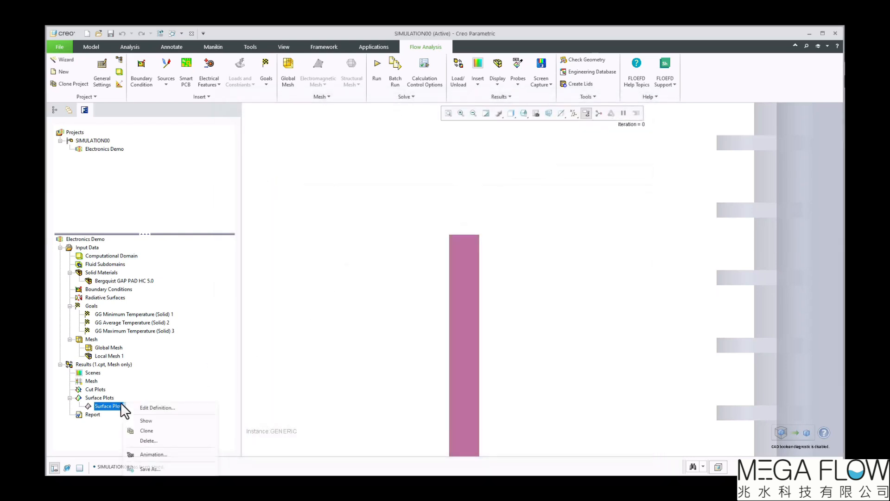
{"action": "left_click", "coordinate": [139, 419]}
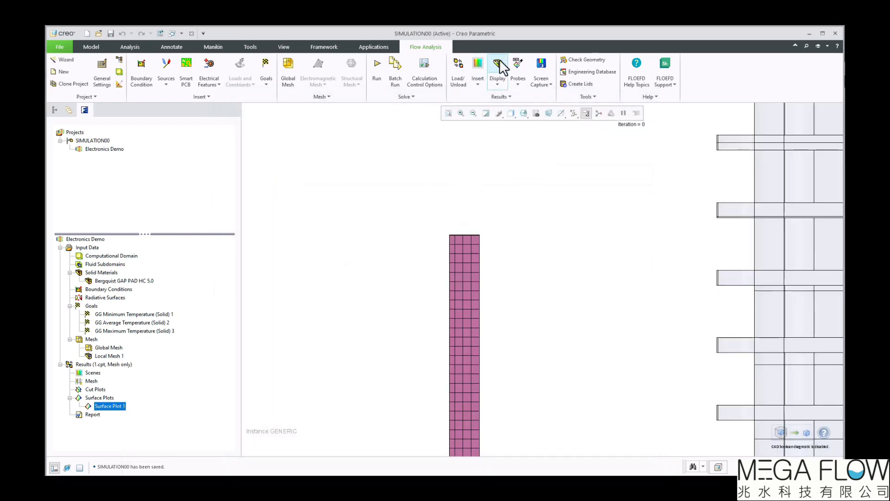
{"action": "scroll", "coordinate": [509, 205], "scroll_direction": "down", "scroll_amount": 5}
{"action": "scroll", "coordinate": [509, 206], "scroll_direction": "up", "scroll_amount": 5}
{"action": "middle_click_drag", "start_coordinate": [509, 207], "coordinate": [373, 224]}
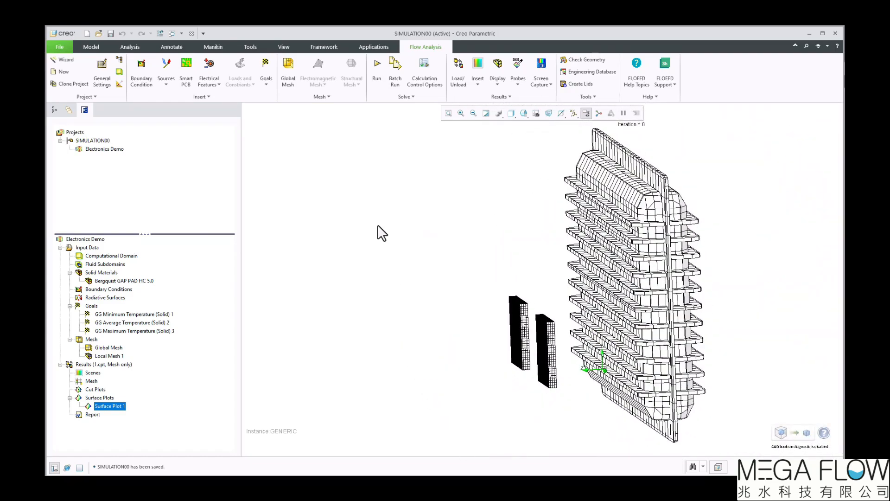
Suppress Local Mesh 1 on the gap pads.
{"action": "right_click", "coordinate": [108, 355]}
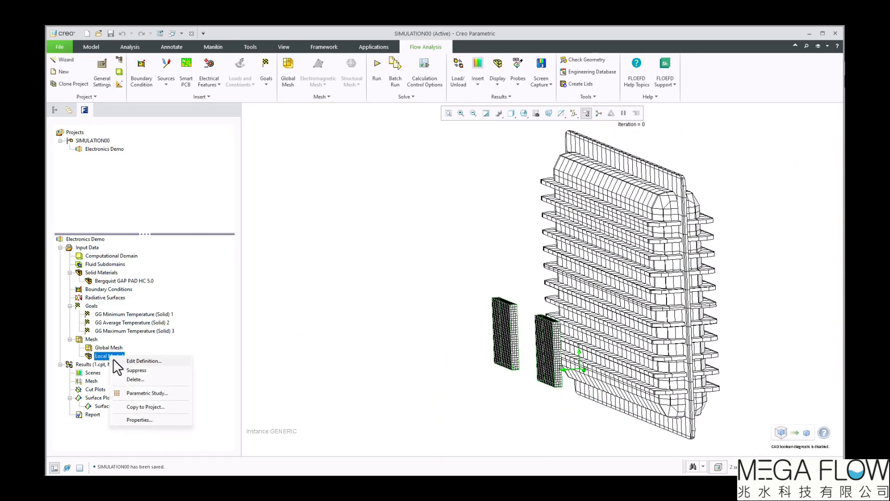
{"action": "left_click", "coordinate": [124, 369]}
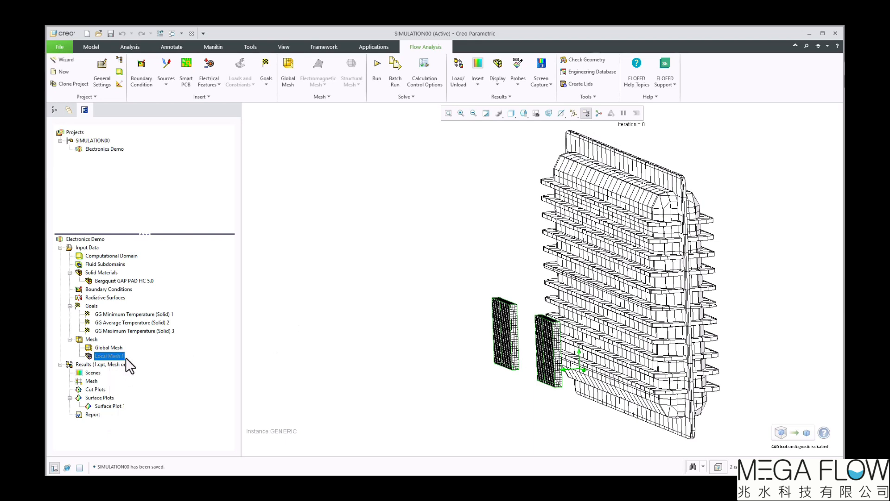